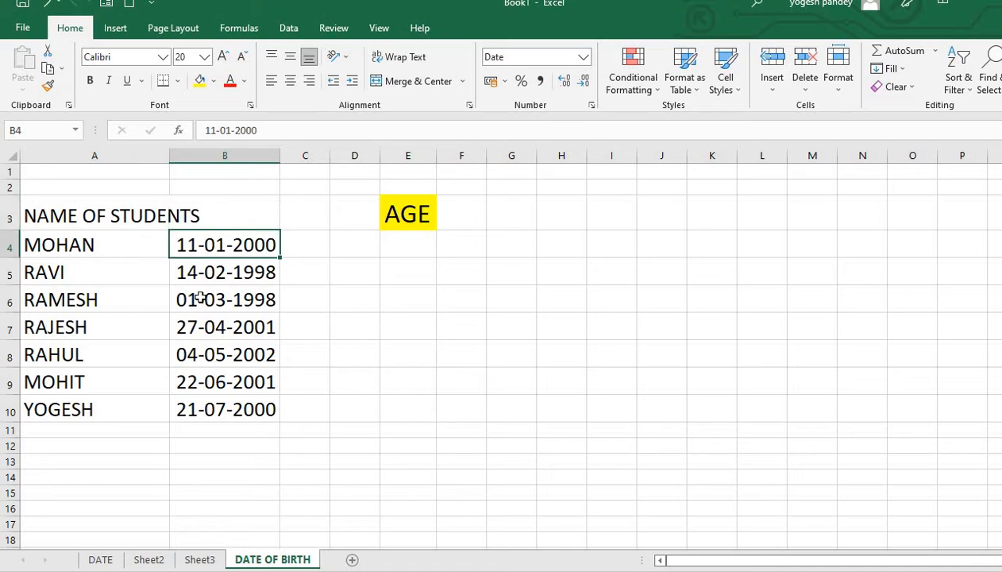
# Examine the student names, their dates of birth and the AGE heading on the DATE OF BIRTH sheet.
pyautogui.click(197, 299)
pyautogui.click(197, 354)
pyautogui.click(198, 409)
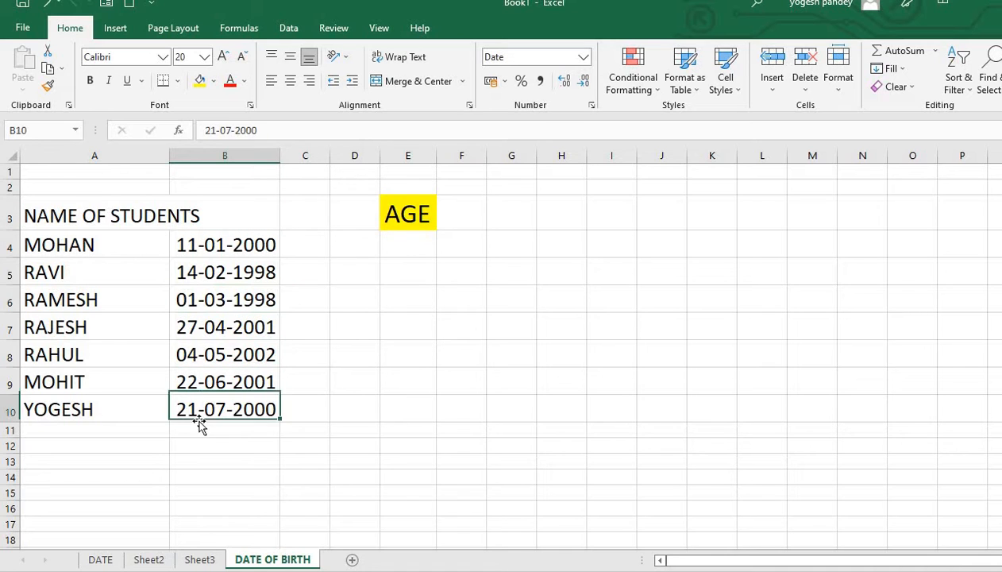
pyautogui.click(113, 332)
pyautogui.click(98, 238)
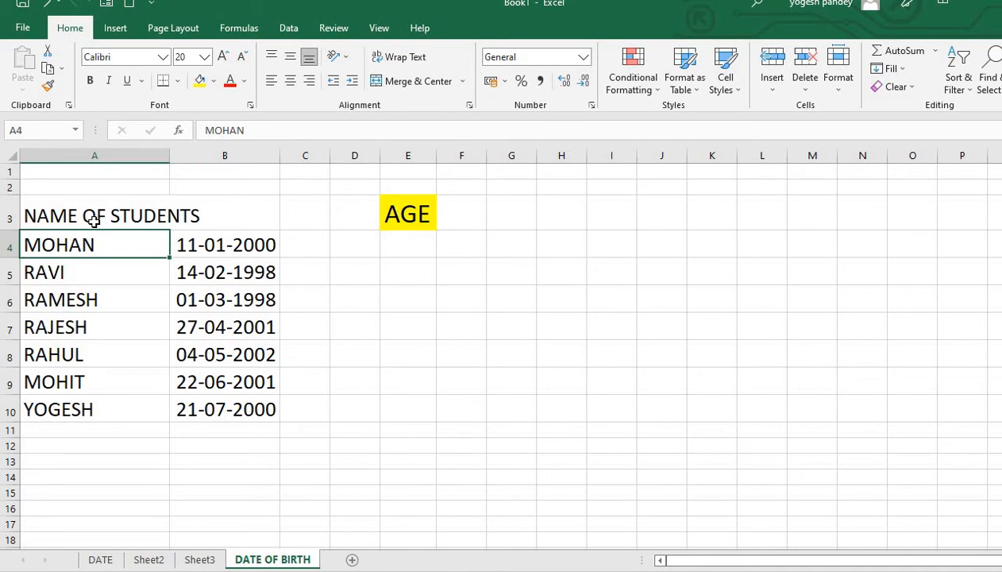
pyautogui.click(93, 219)
pyautogui.click(165, 326)
pyautogui.click(196, 330)
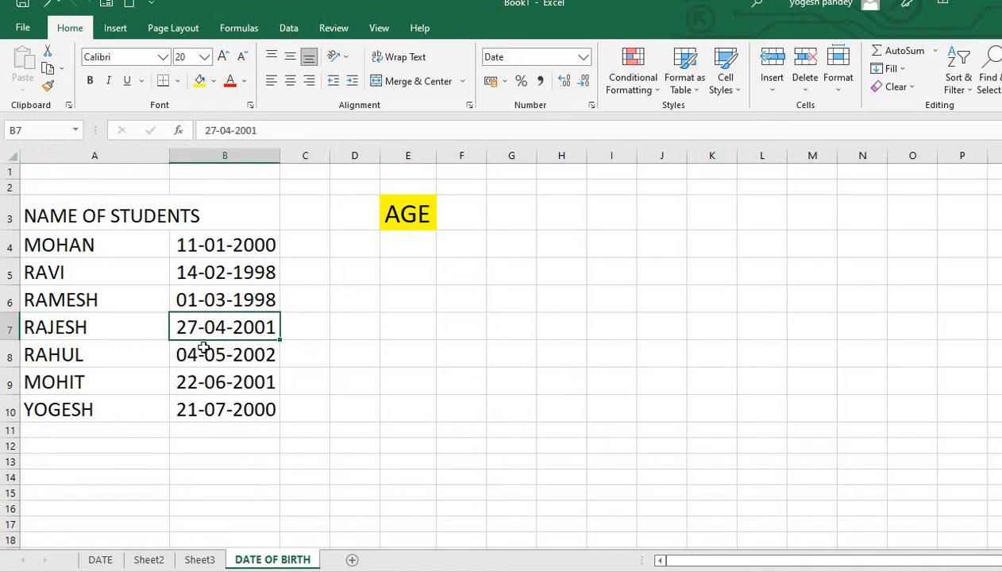
pyautogui.click(208, 378)
pyautogui.click(393, 213)
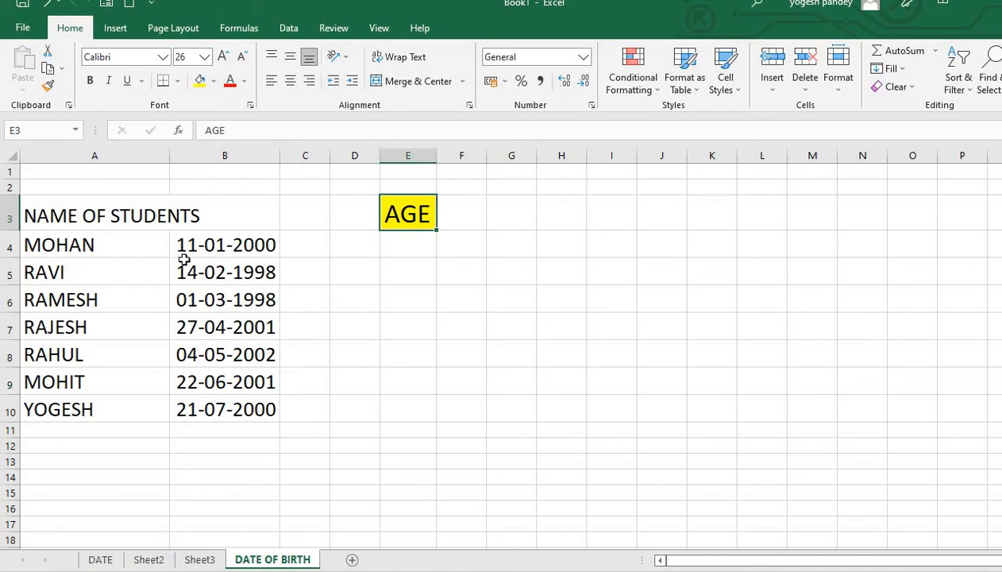
pyautogui.click(184, 264)
pyautogui.click(24, 218)
pyautogui.click(70, 327)
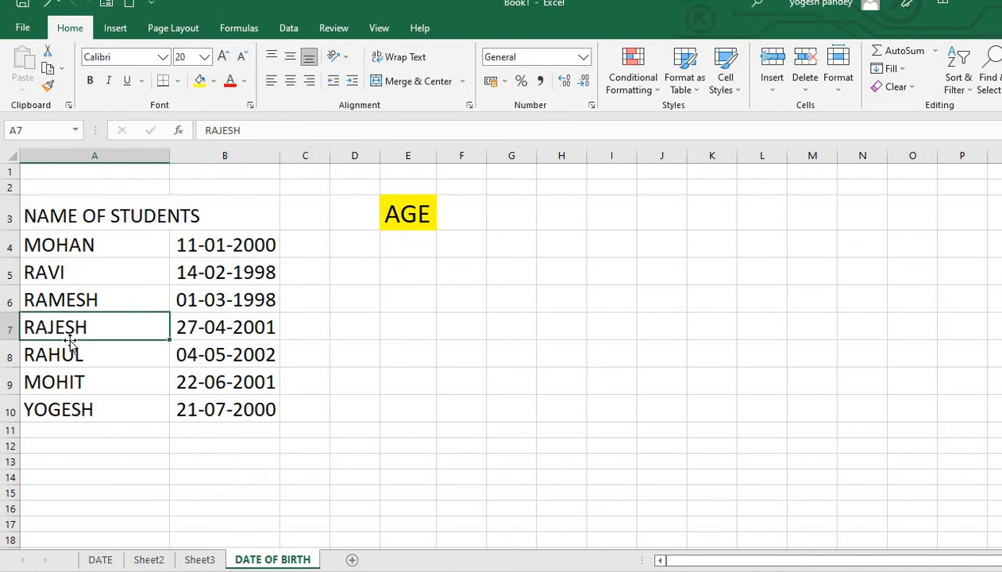
pyautogui.click(79, 379)
pyautogui.click(216, 384)
pyautogui.click(74, 385)
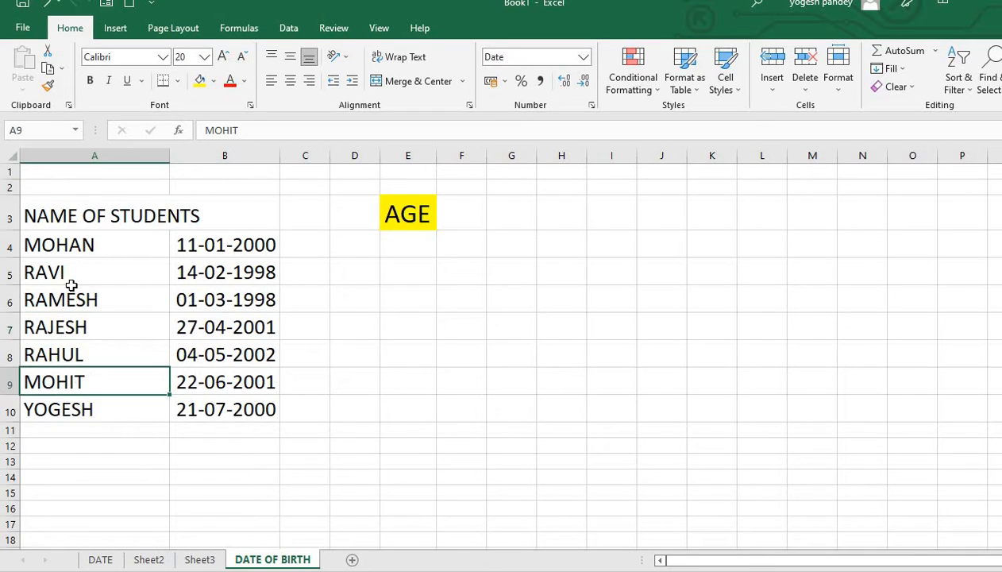
pyautogui.click(72, 224)
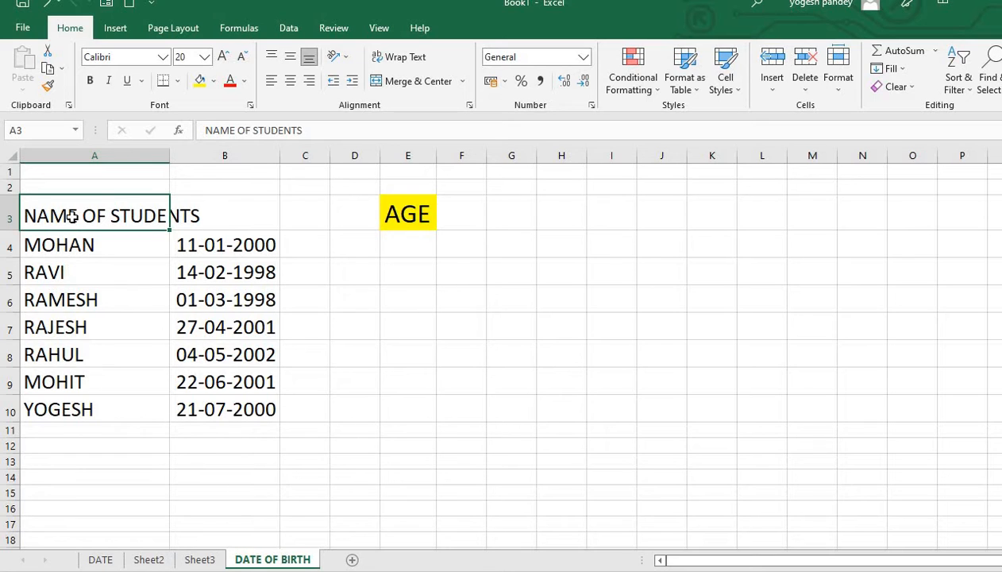
pyautogui.click(300, 31)
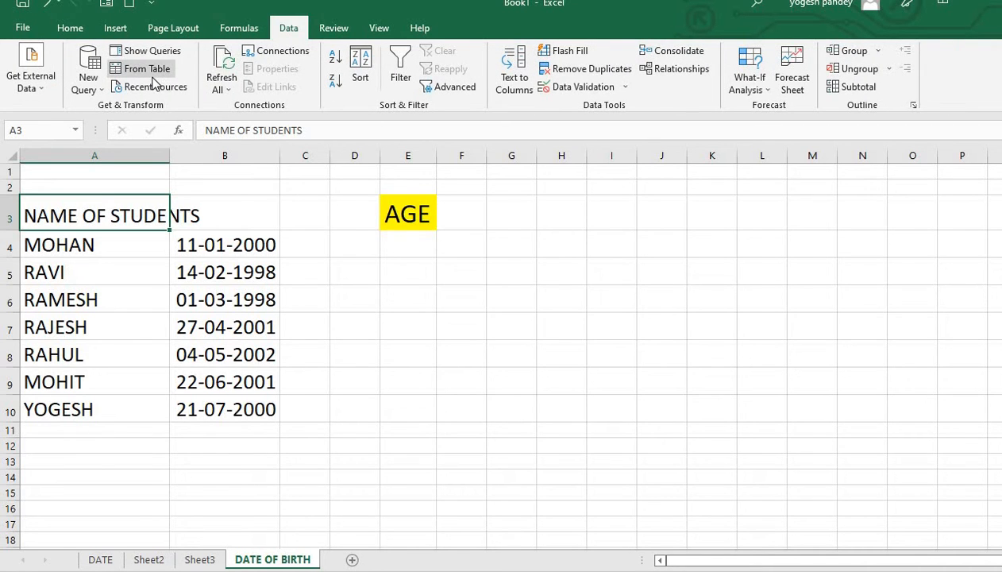
pyautogui.click(152, 77)
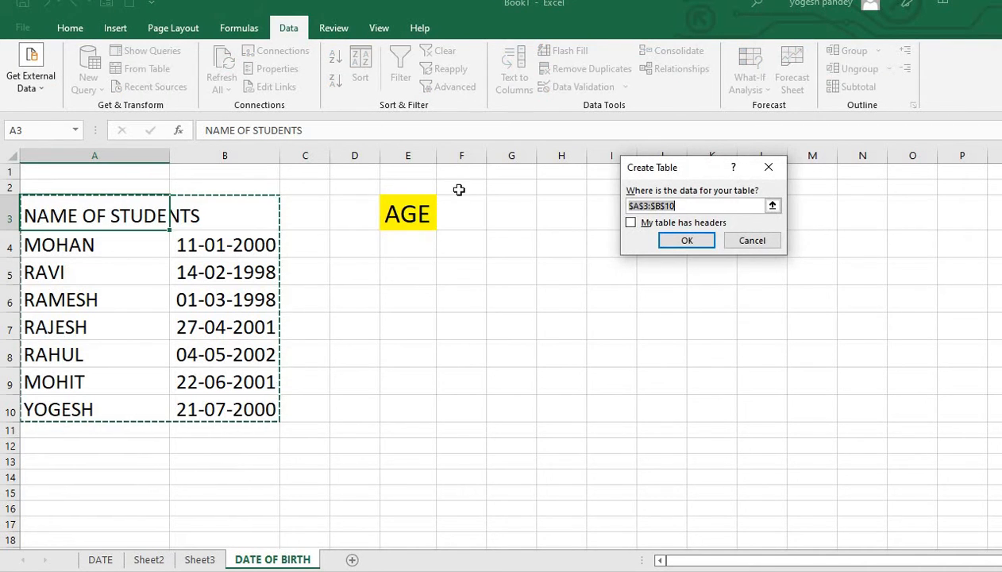
pyautogui.click(630, 223)
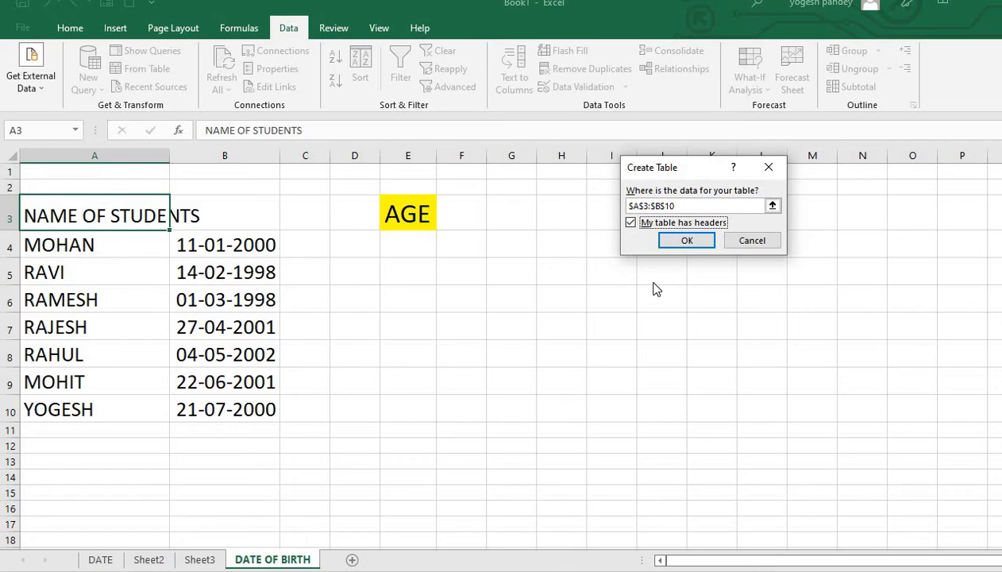
pyautogui.click(751, 240)
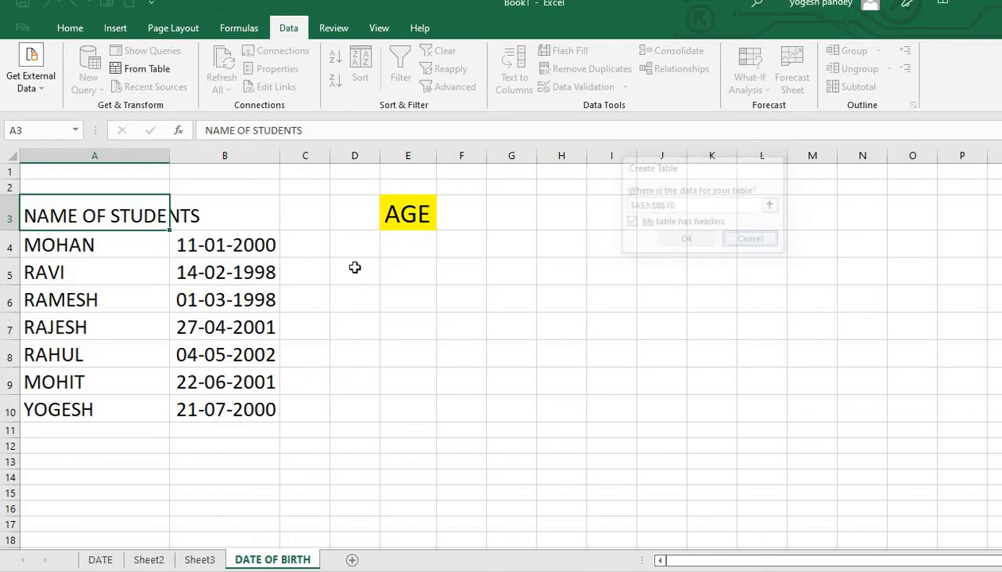
# Enter the heading DATE in cell B3 above the dates of birth.
pyautogui.click(255, 229)
pyautogui.write('DATE')
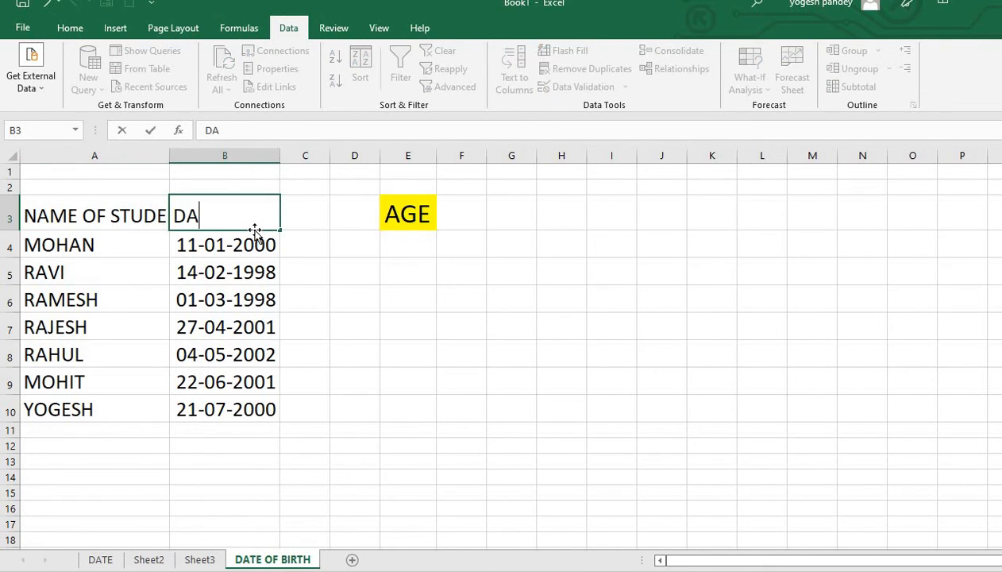
pyautogui.click(159, 245)
# Create a table with headers from range A3:B10 and load it into the Power Query editor.
pyautogui.click(117, 224)
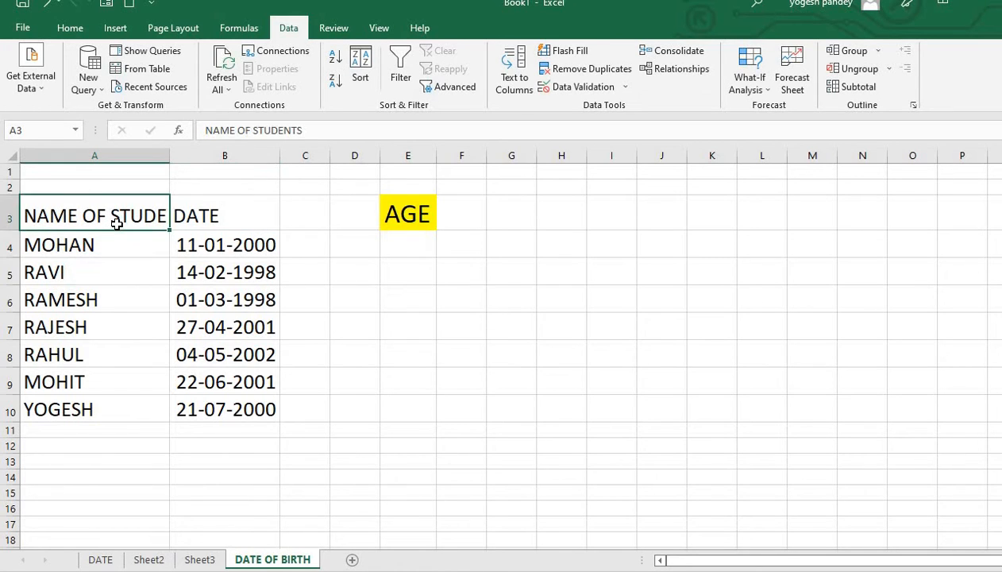
pyautogui.click(137, 69)
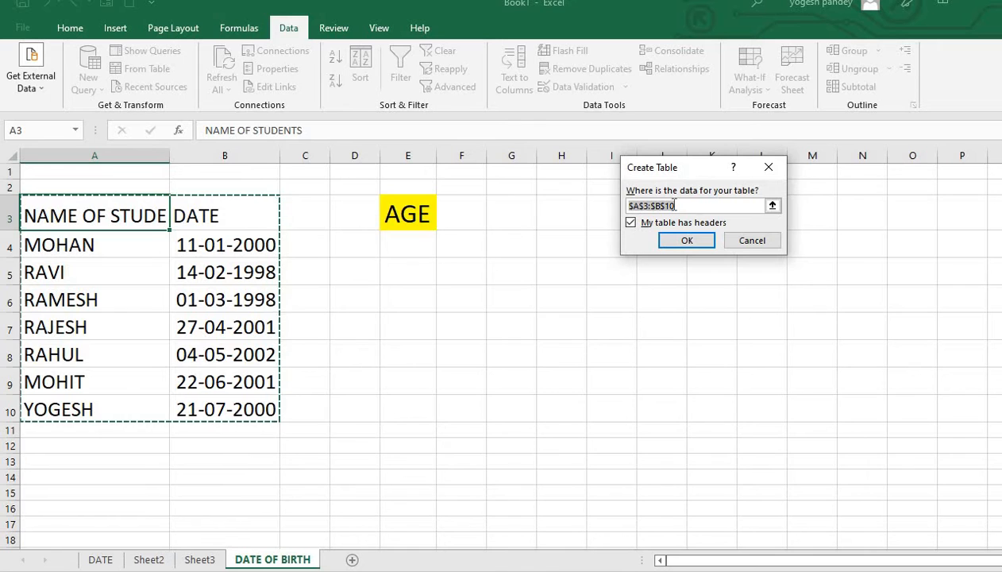
pyautogui.click(687, 239)
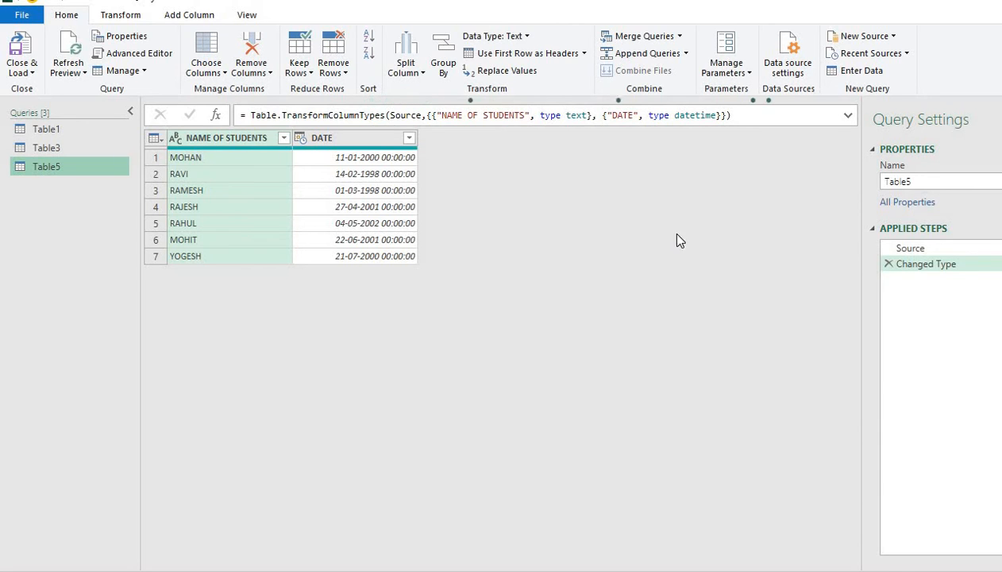
# Change the DATE column's data type to Date, replacing the current type conversion.
pyautogui.click(388, 157)
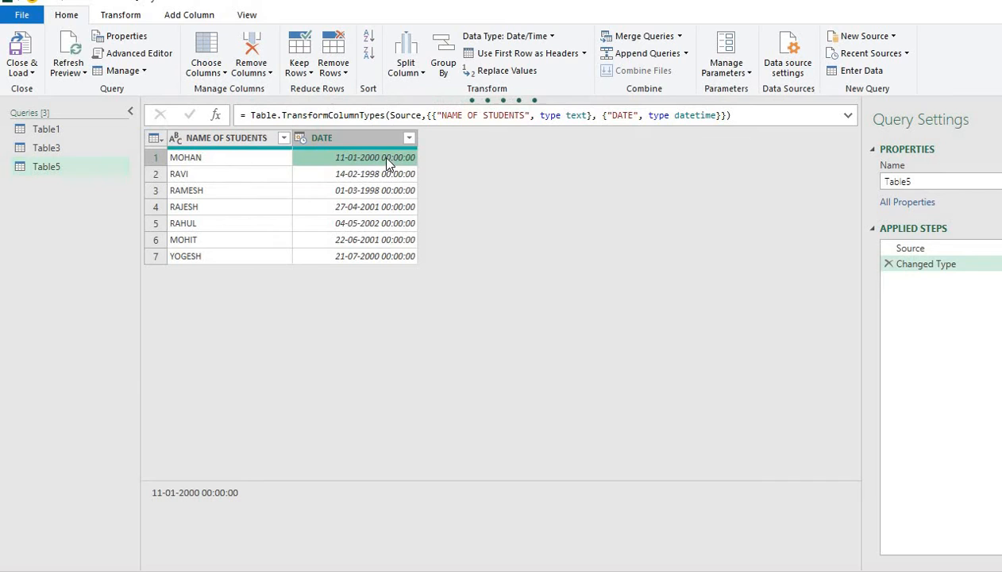
pyautogui.click(300, 137)
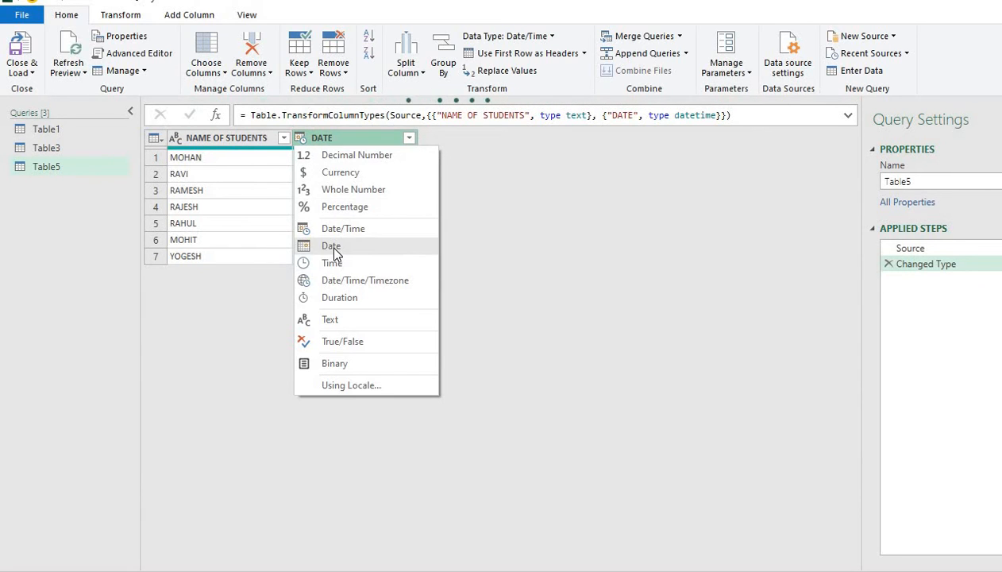
pyautogui.click(332, 245)
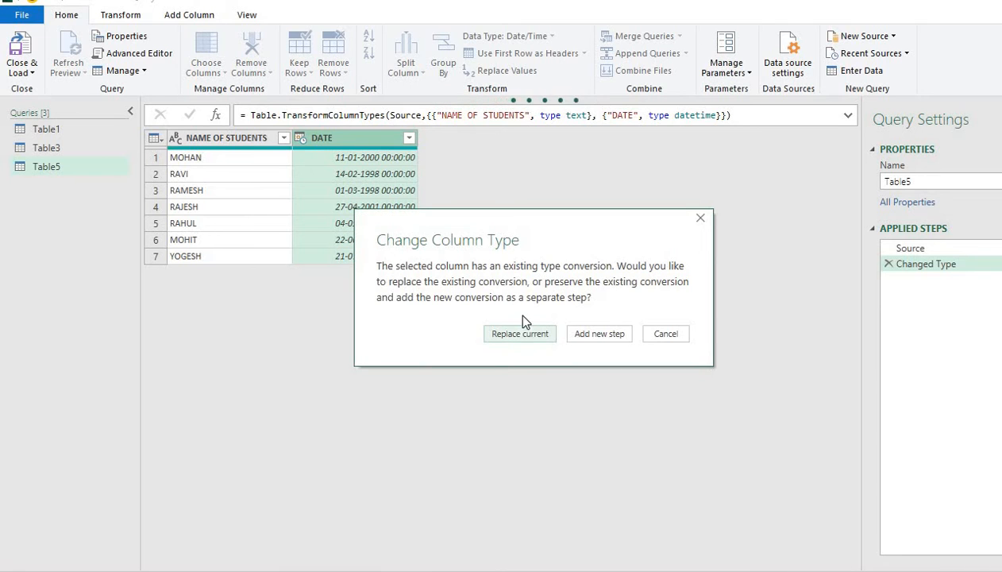
pyautogui.click(524, 333)
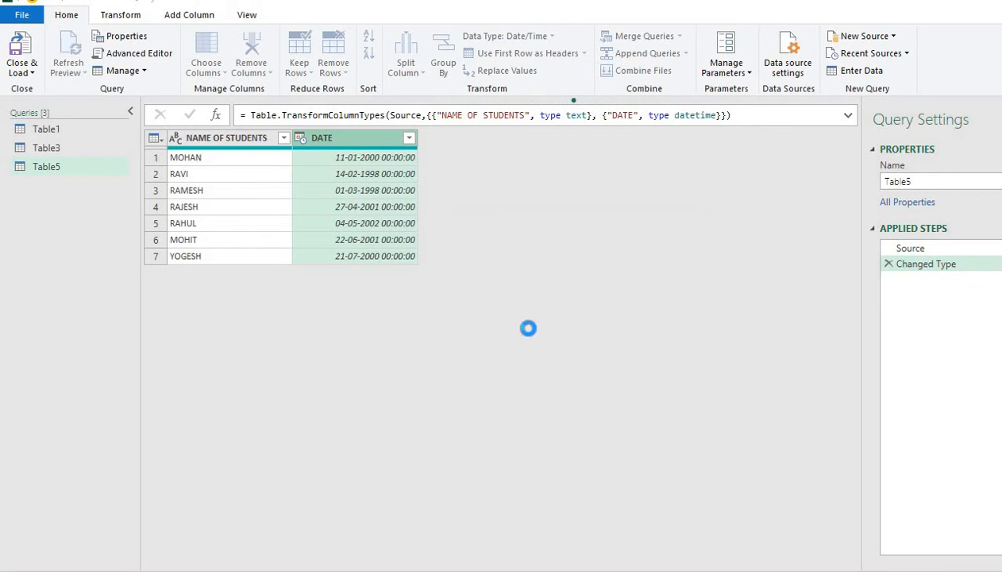
pyautogui.click(373, 158)
pyautogui.click(361, 141)
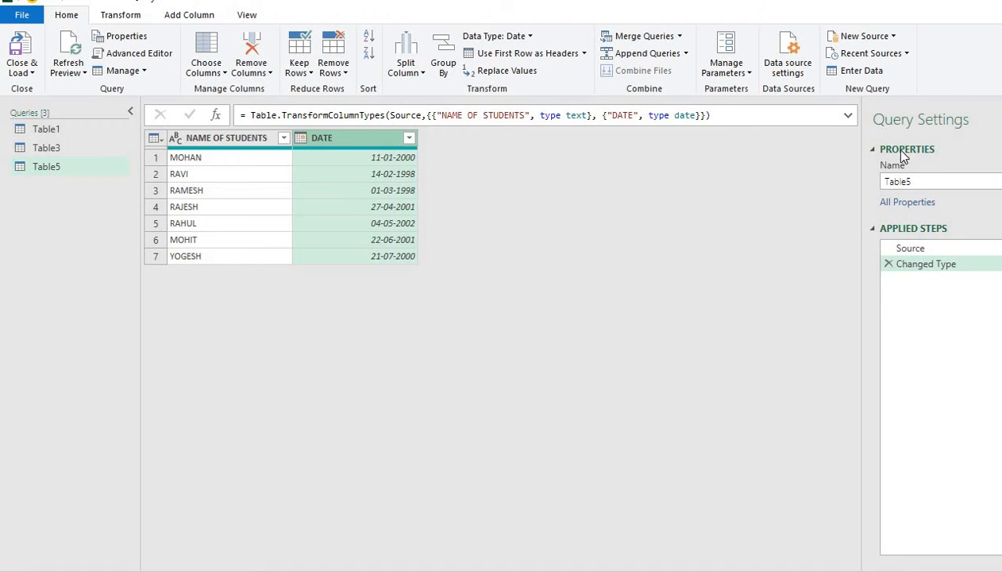
# Rename the query as AGE OF STUDENT.
pyautogui.click(934, 181)
pyautogui.doubleClick(934, 182)
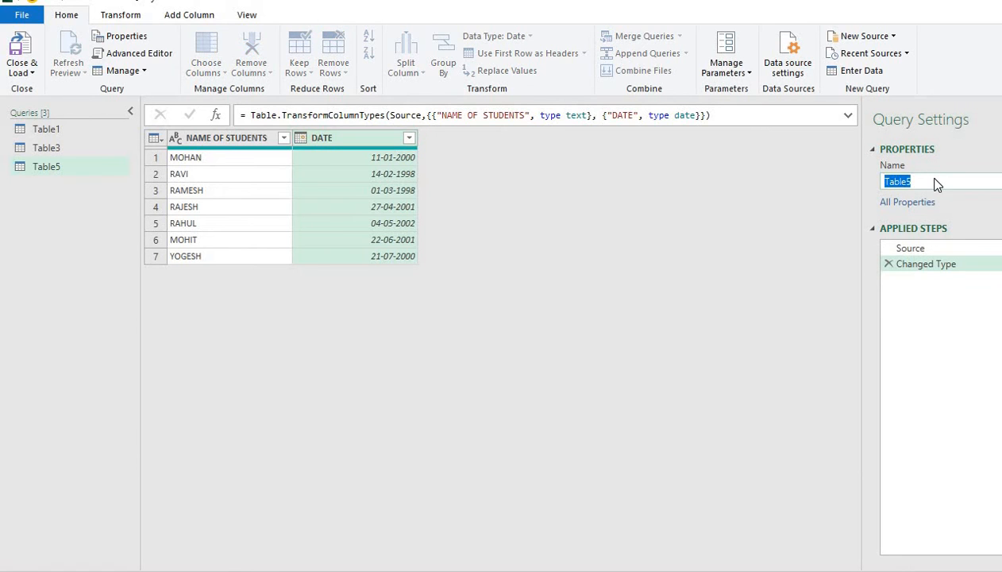
pyautogui.write('AGE OF STUDENT')
pyautogui.press('Return')
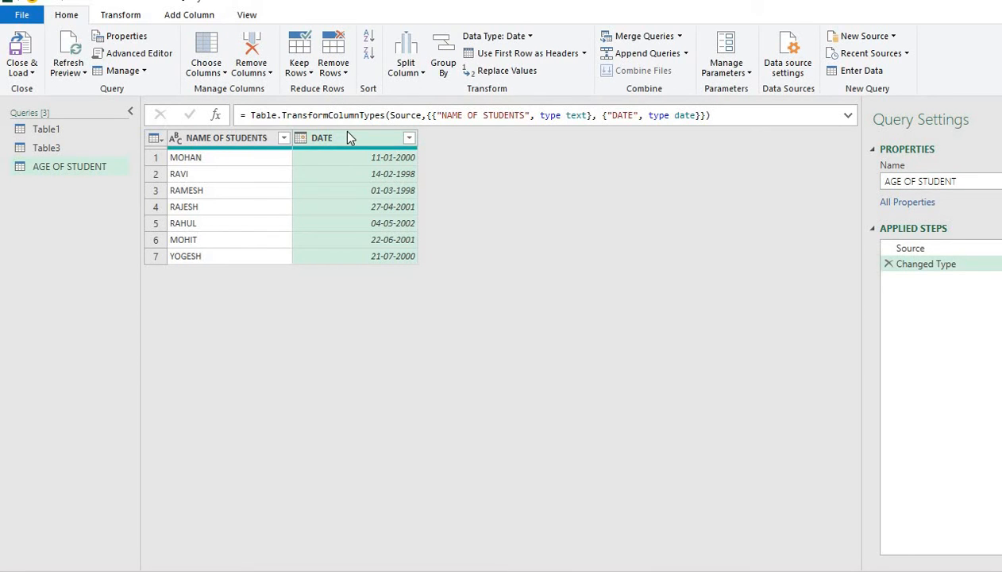
# Add a new Age column calculated from the DATE column.
pyautogui.click(197, 16)
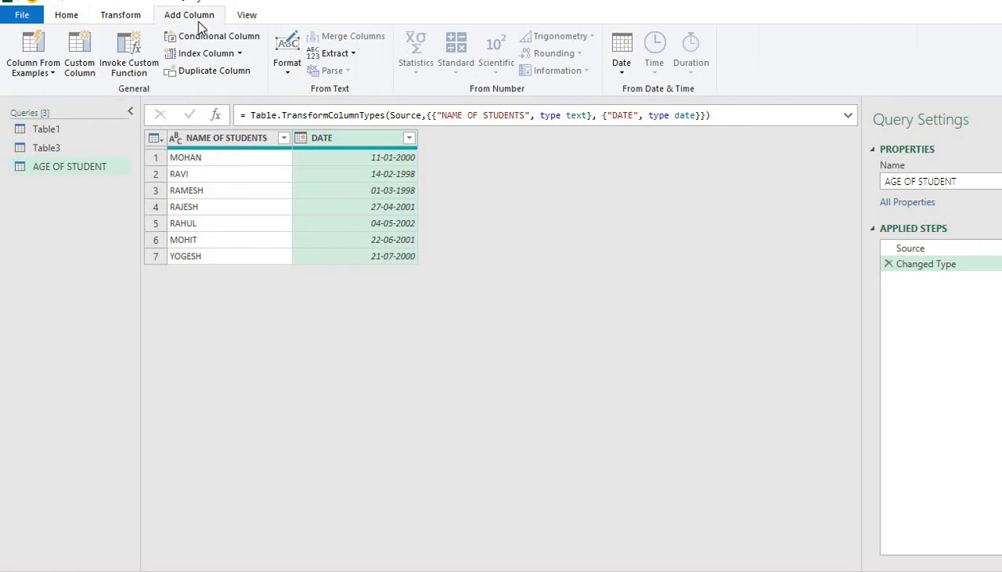
pyautogui.click(619, 75)
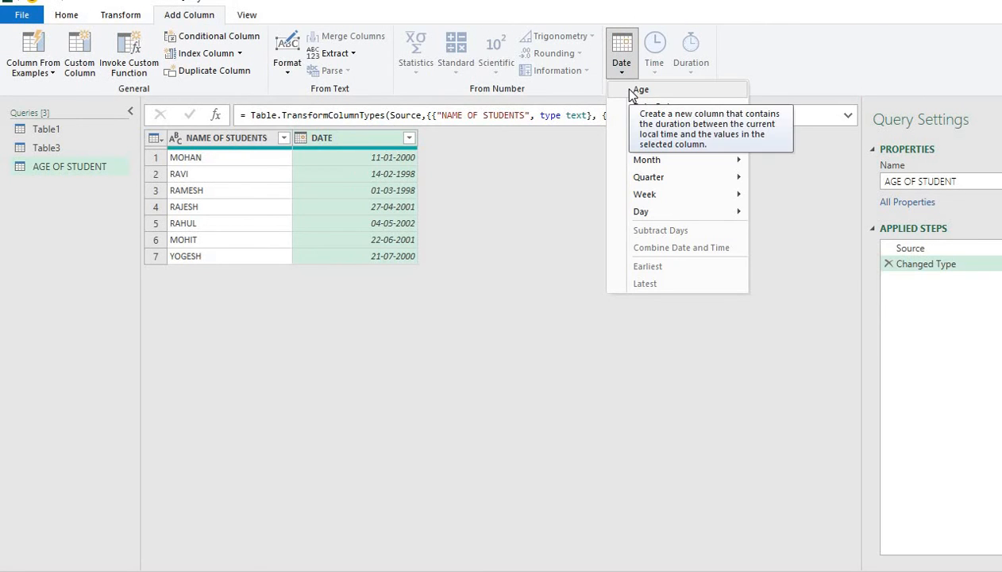
pyautogui.click(632, 93)
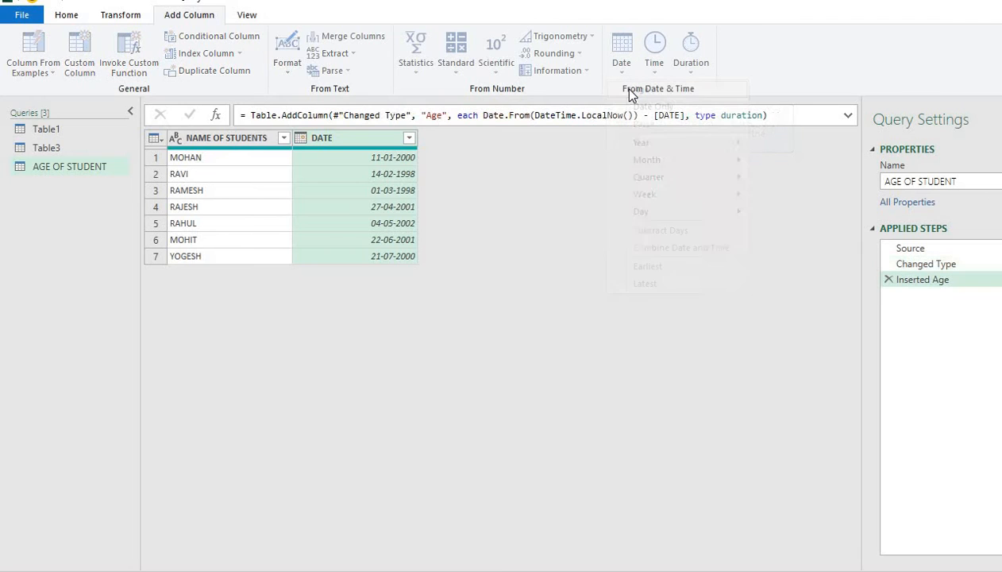
# Add a separate Total Years duration column based on the Age column.
pyautogui.click(480, 158)
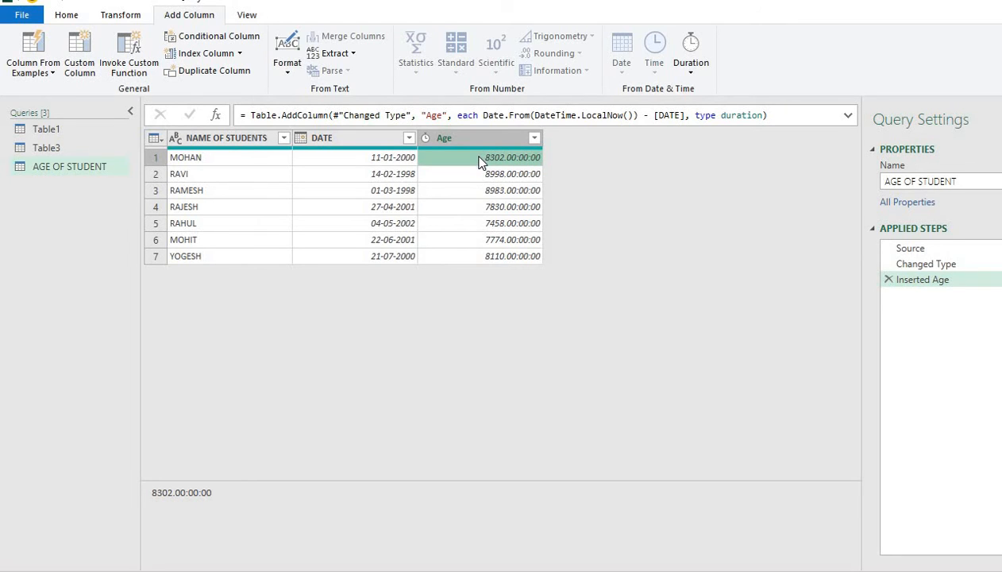
pyautogui.click(479, 147)
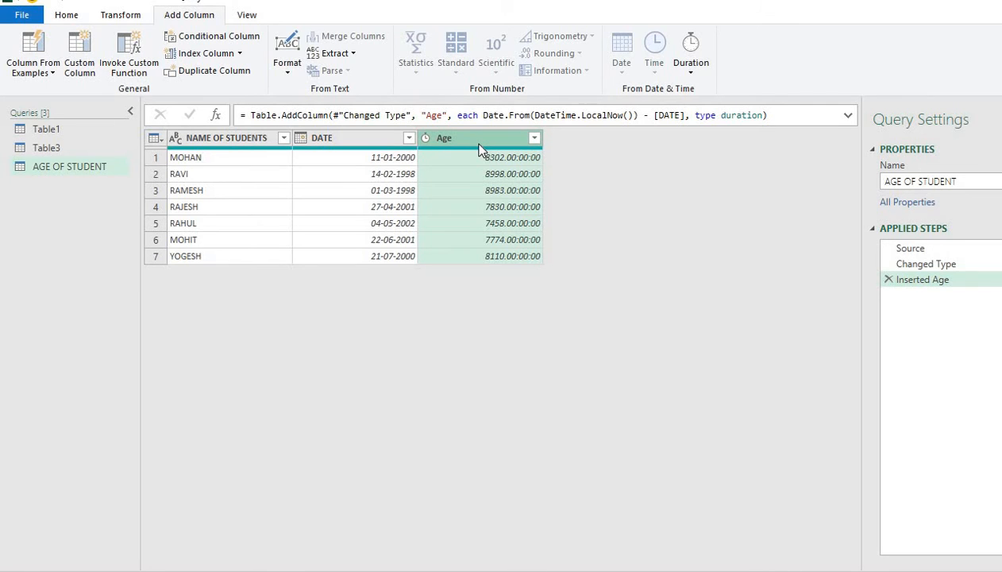
pyautogui.click(684, 78)
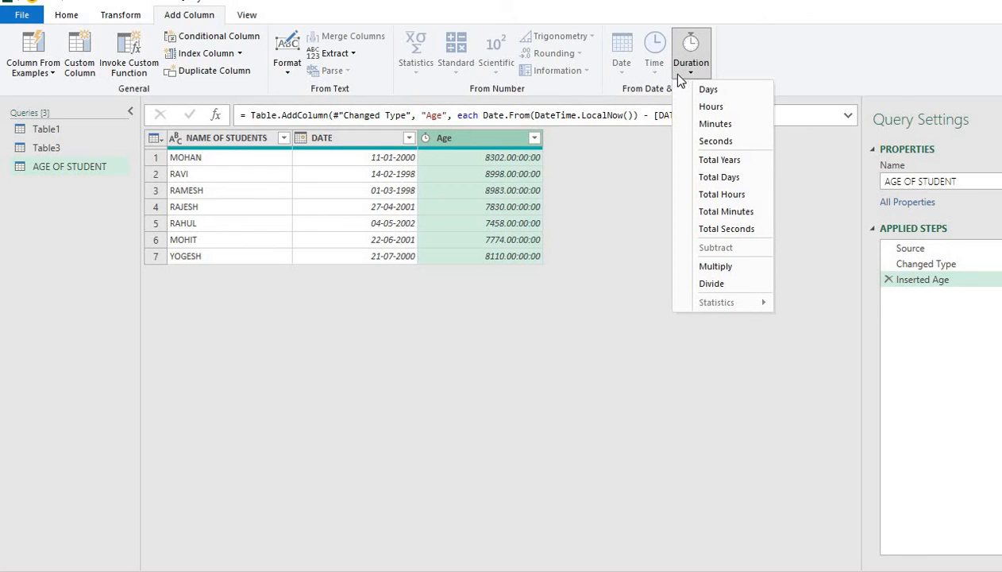
pyautogui.press('Escape')
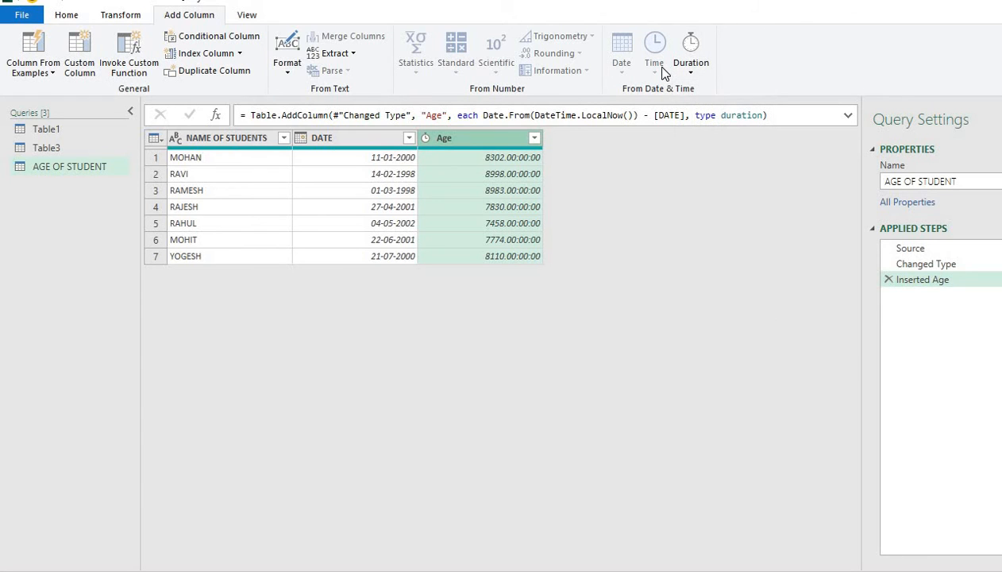
pyautogui.click(694, 69)
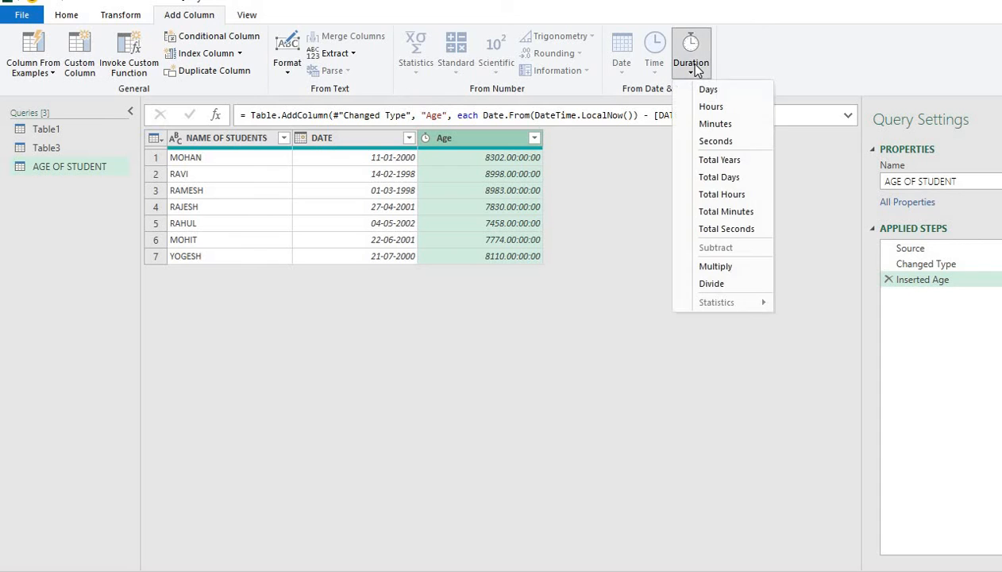
pyautogui.click(718, 161)
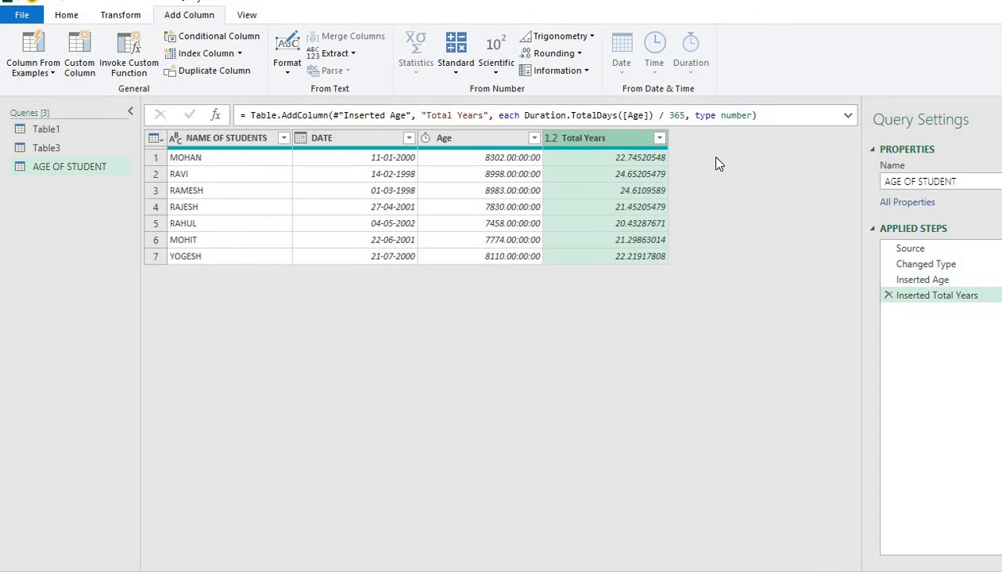
# Remove the Total Years column from the query.
pyautogui.click(657, 141)
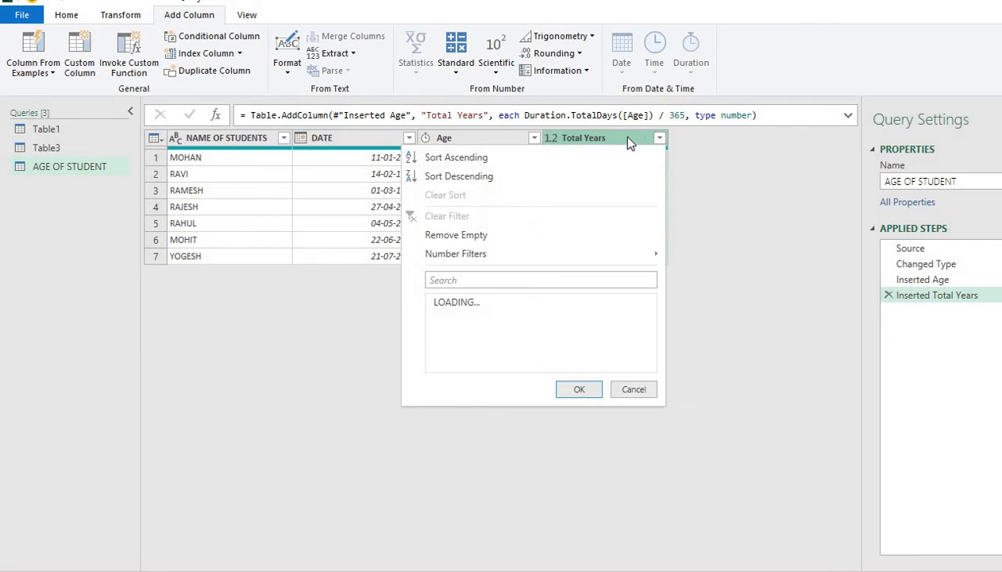
pyautogui.click(630, 141)
pyautogui.rightClick(630, 141)
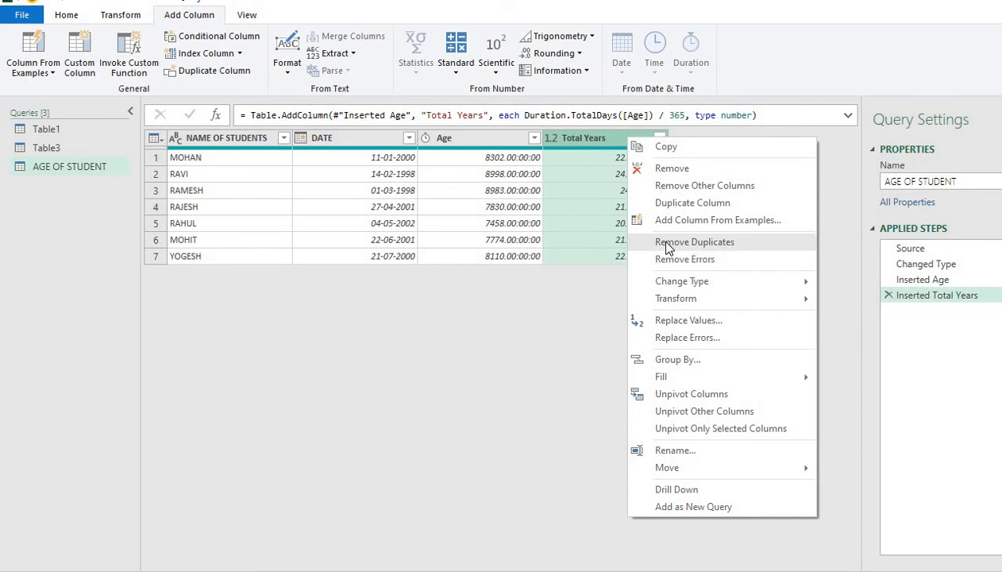
pyautogui.click(664, 168)
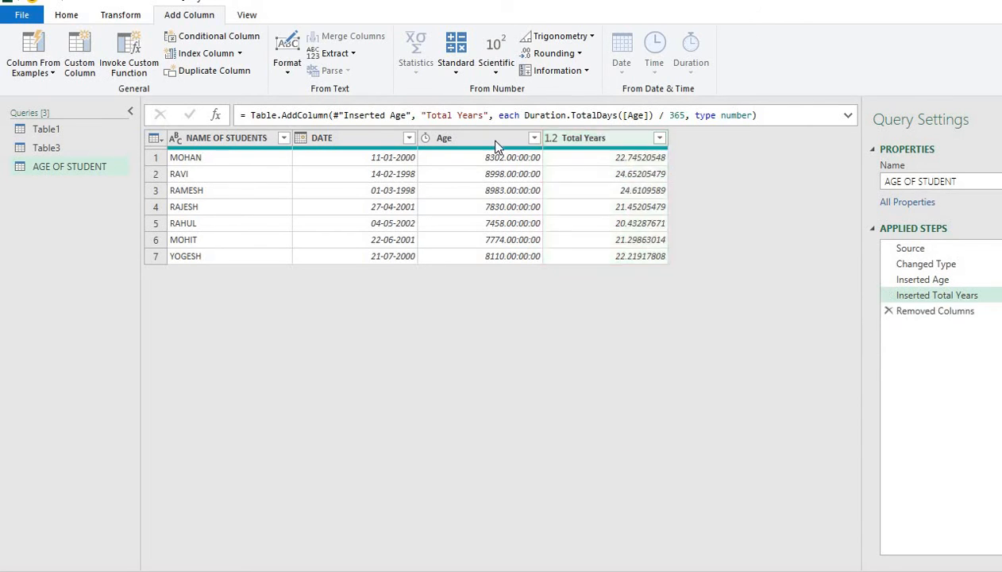
# Convert the Age column's durations in place to Total Years.
pyautogui.click(121, 16)
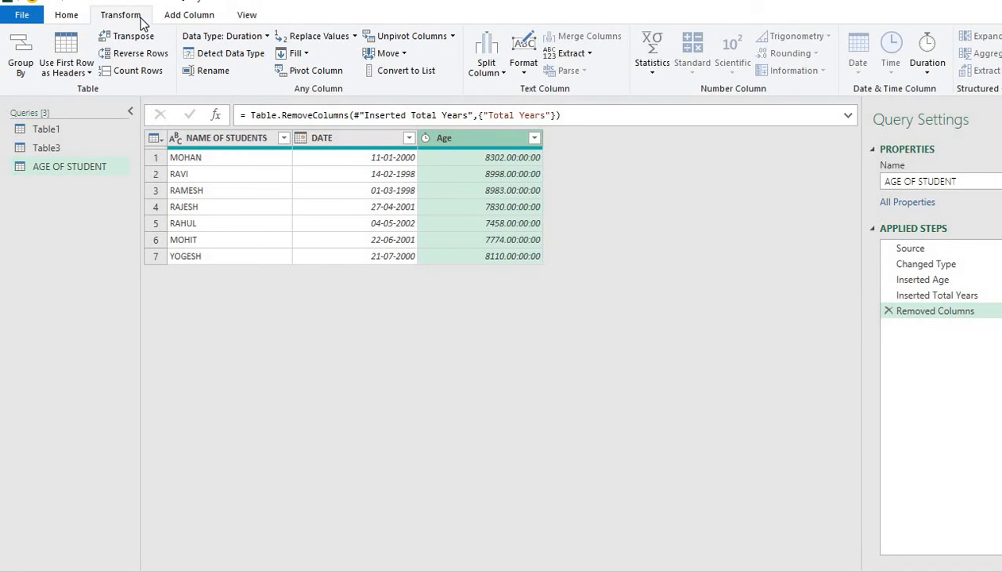
pyautogui.click(925, 72)
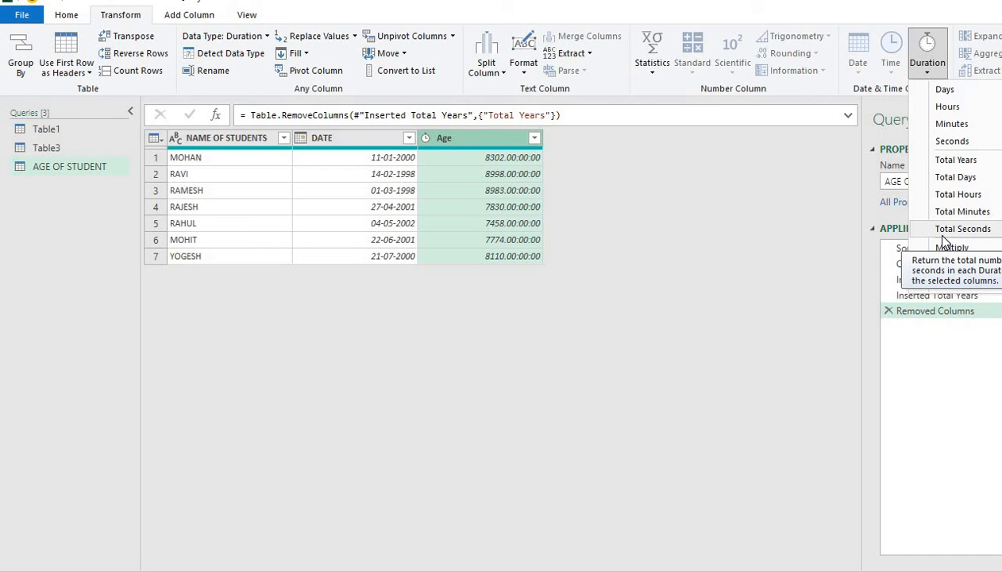
pyautogui.click(944, 165)
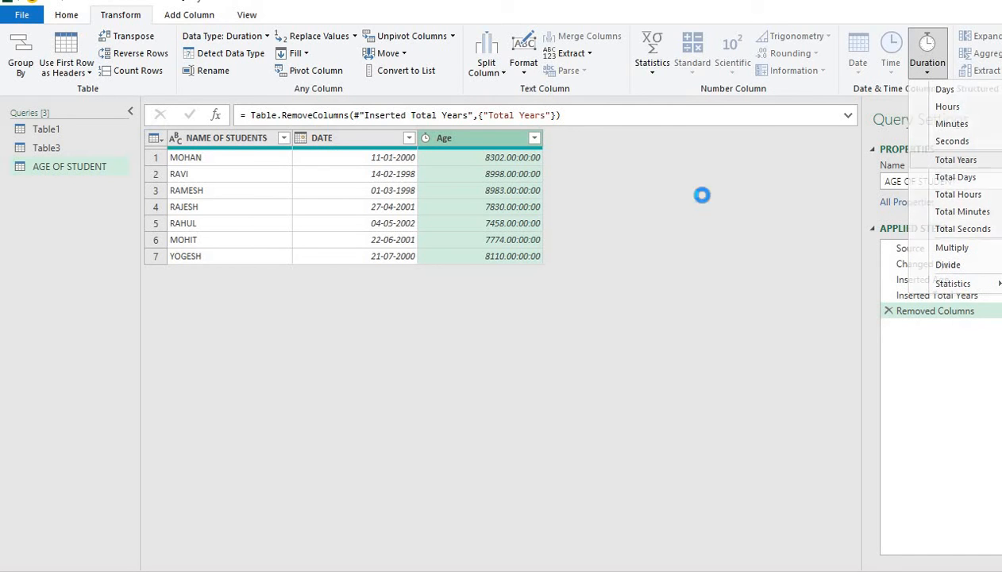
pyautogui.click(510, 161)
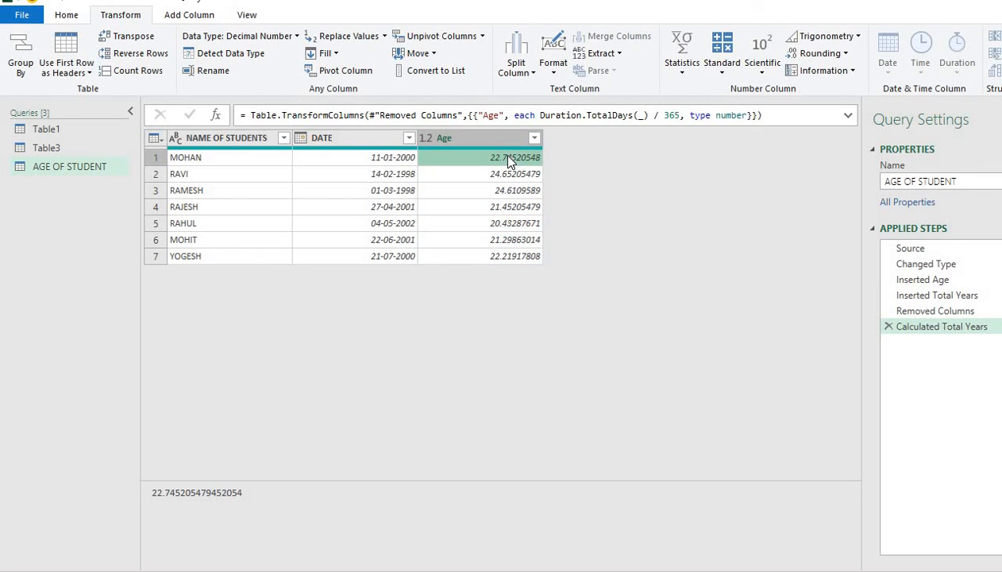
# Change the Age column's data type to Whole Number.
pyautogui.click(426, 140)
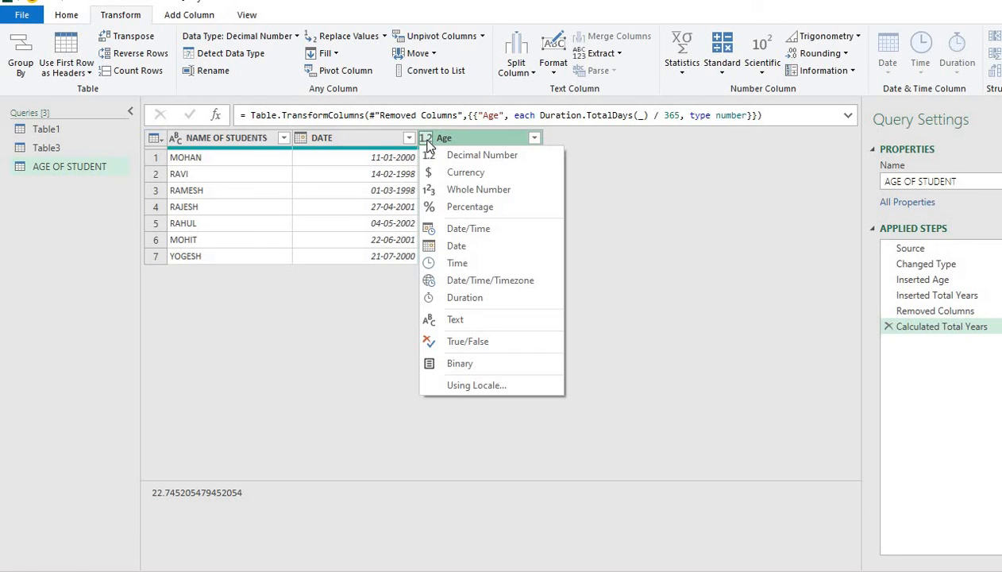
pyautogui.click(452, 192)
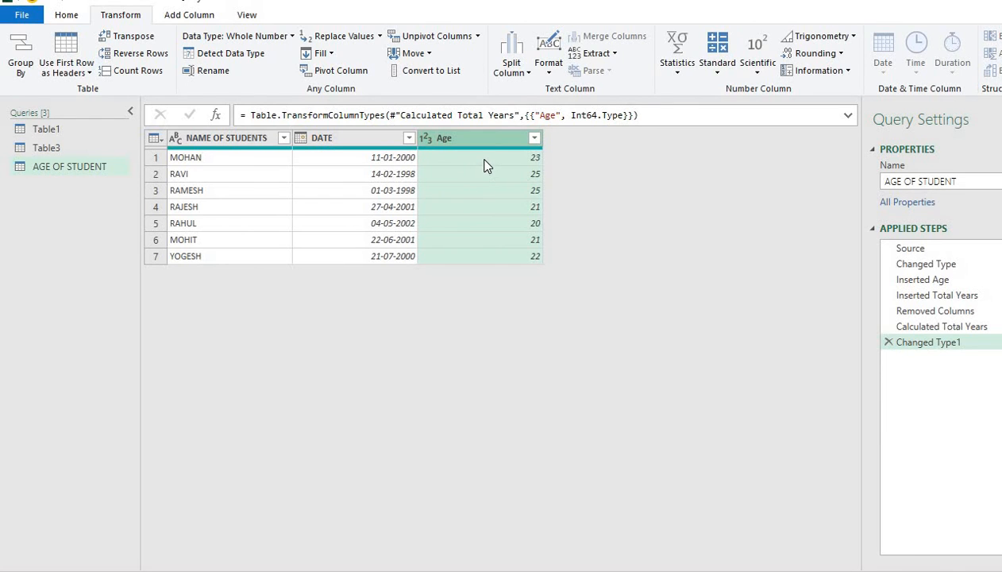
pyautogui.click(484, 158)
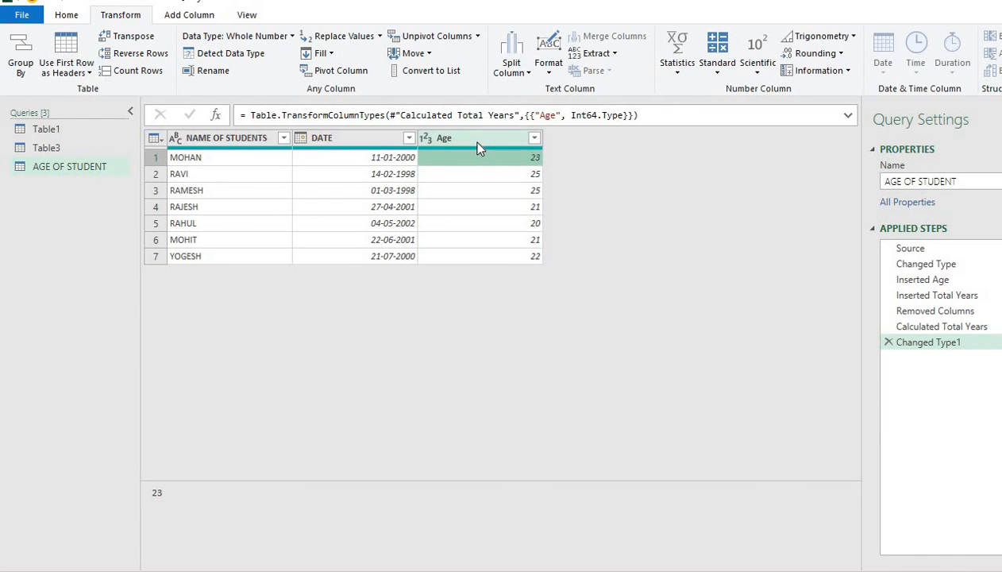
# Rename the Age column as Age OF STUDENTS.
pyautogui.doubleClick(478, 141)
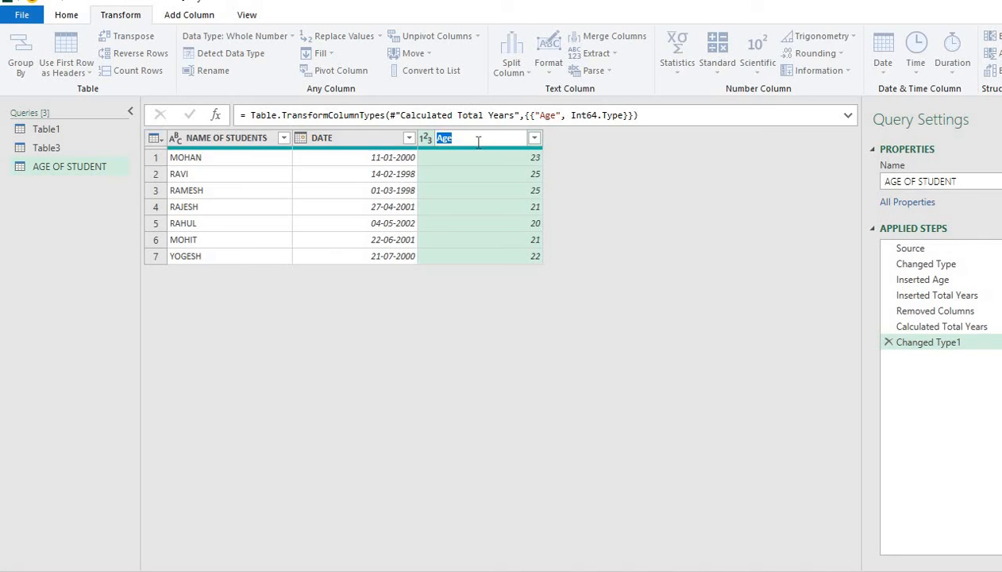
pyautogui.click(478, 140)
pyautogui.write('OF STUDENTS')
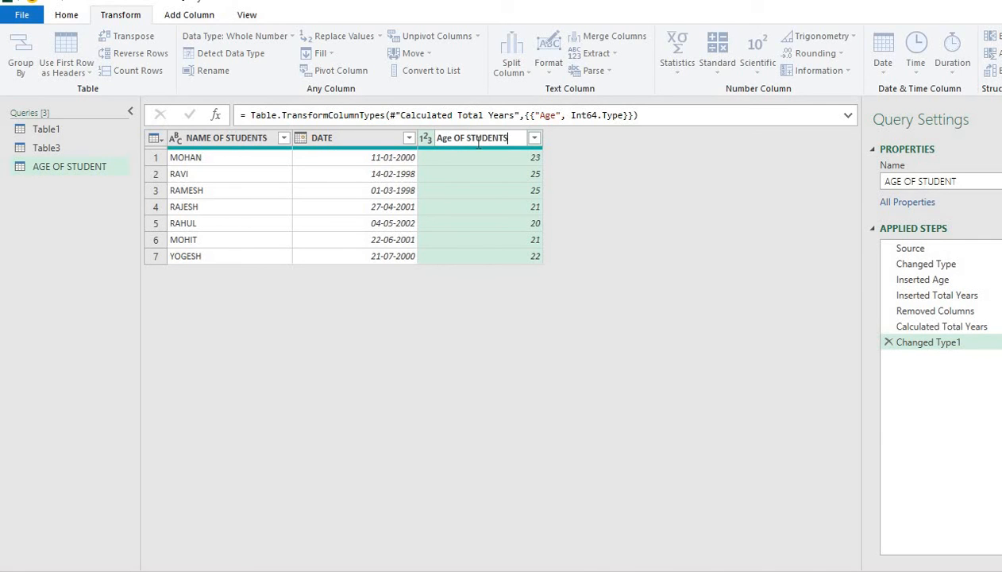
pyautogui.press('Return')
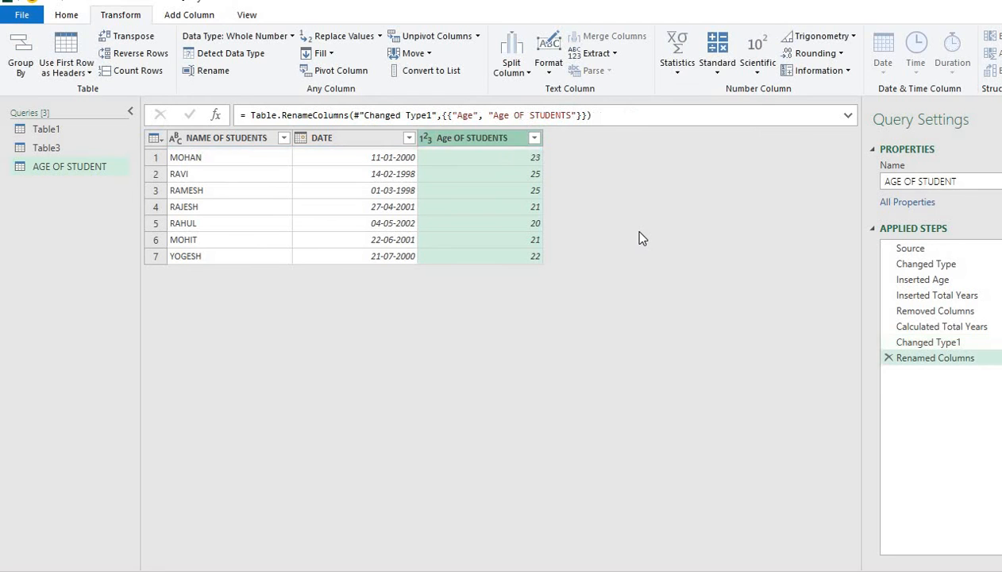
# Close the query editor and load the AGE OF STUDENT query into the workbook.
pyautogui.click(68, 19)
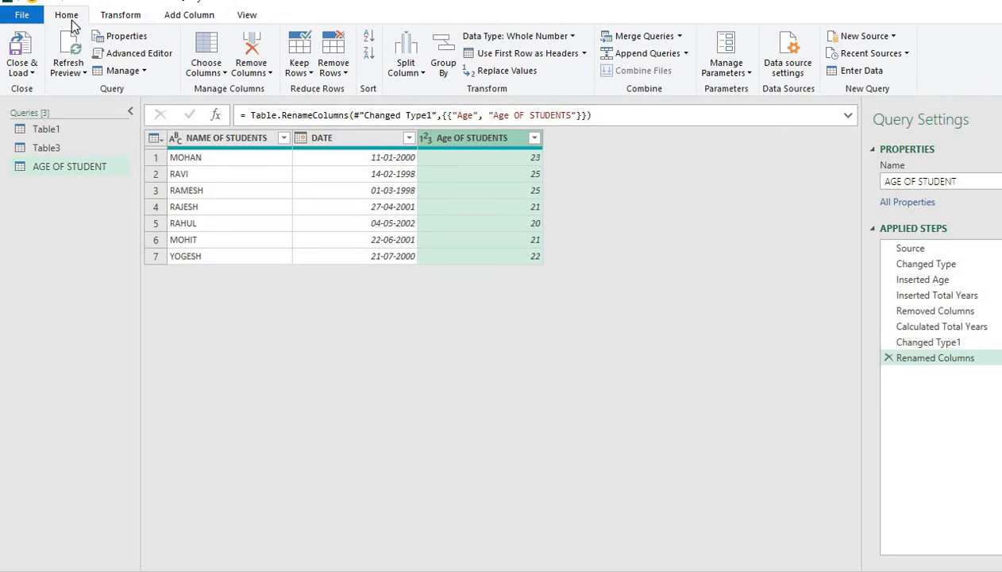
pyautogui.click(34, 73)
pyautogui.click(47, 90)
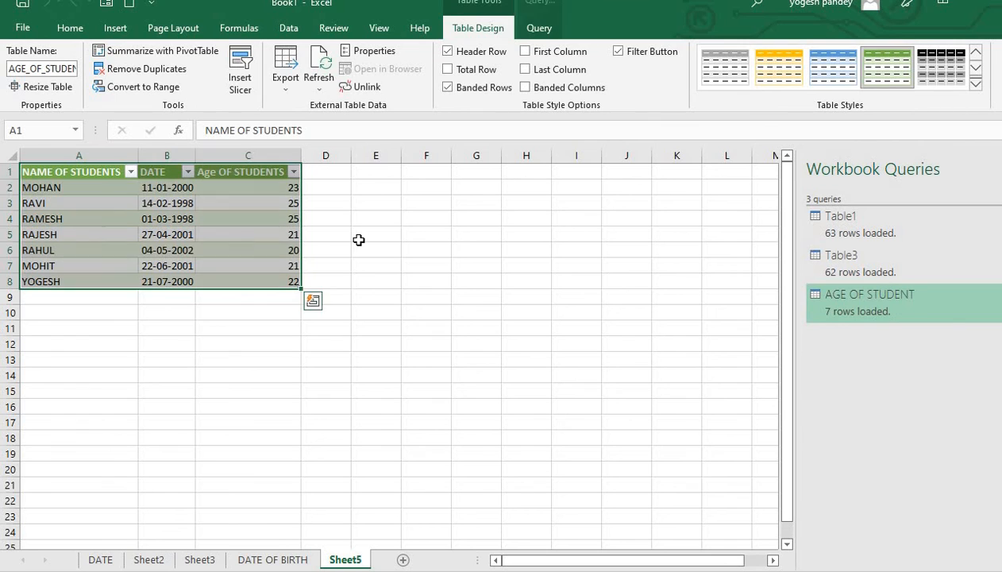
# Compare the loaded student ages on Sheet5 with the source table on the DATE OF BIRTH sheet.
pyautogui.click(246, 311)
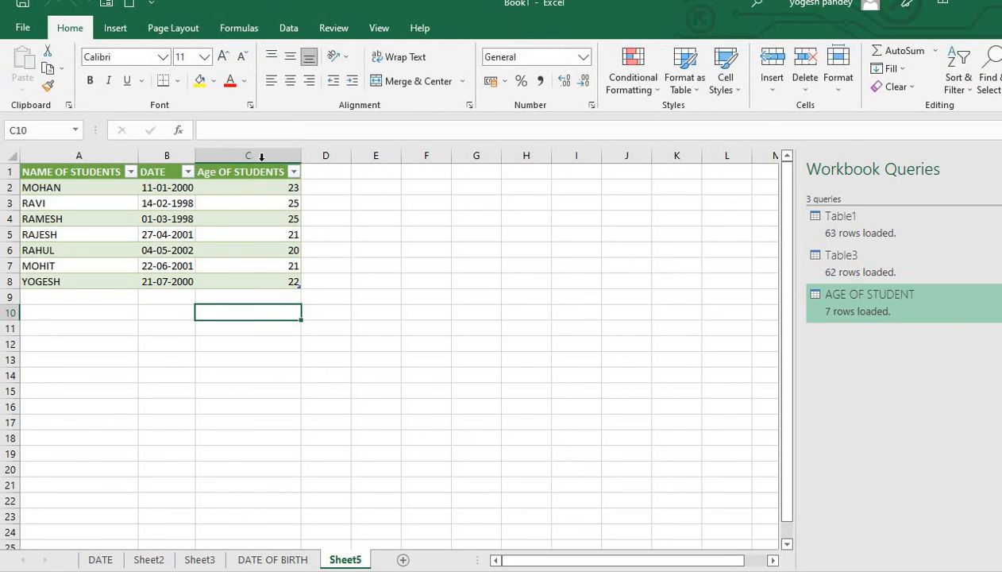
pyautogui.click(258, 187)
pyautogui.click(259, 204)
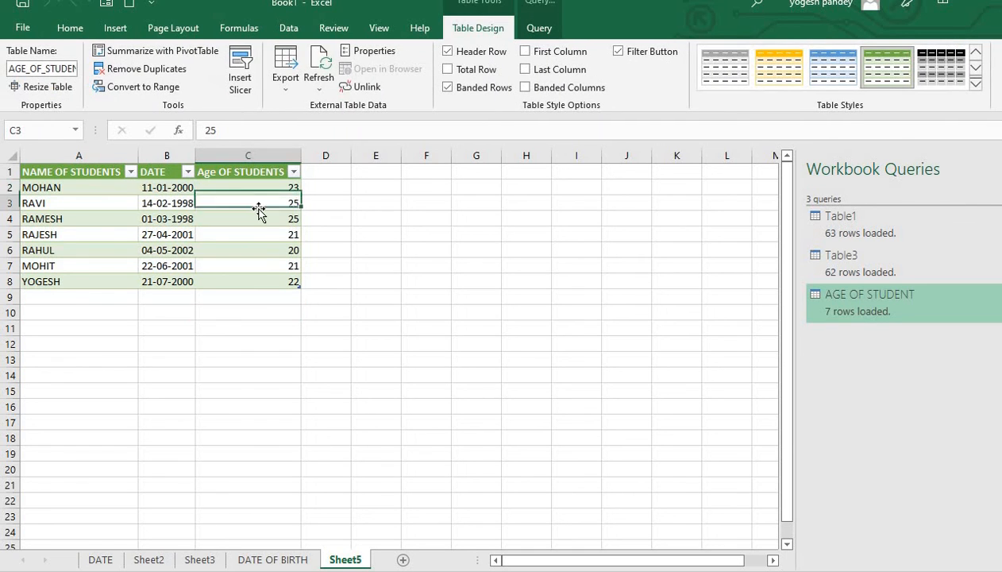
pyautogui.click(259, 264)
pyautogui.click(271, 560)
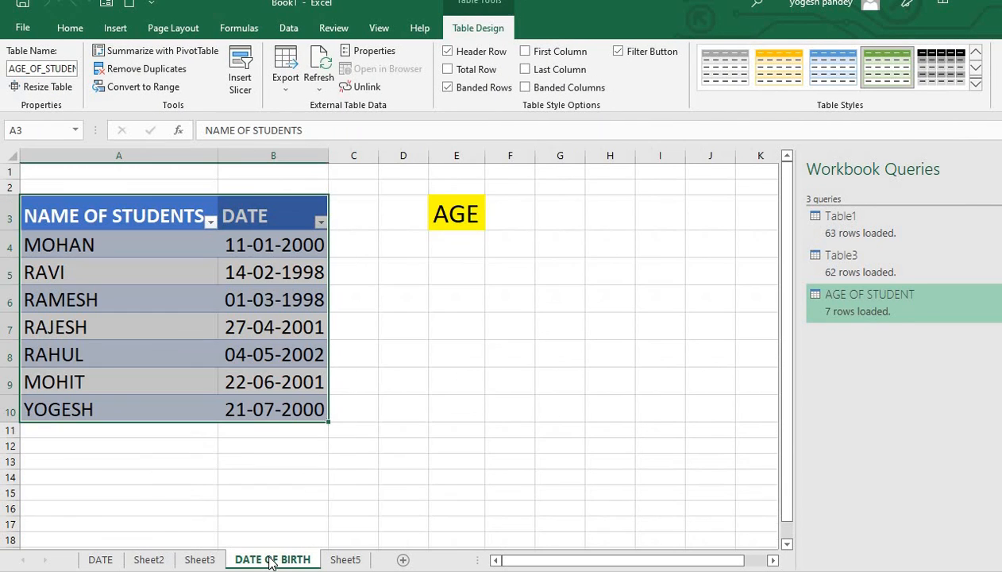
pyautogui.click(144, 441)
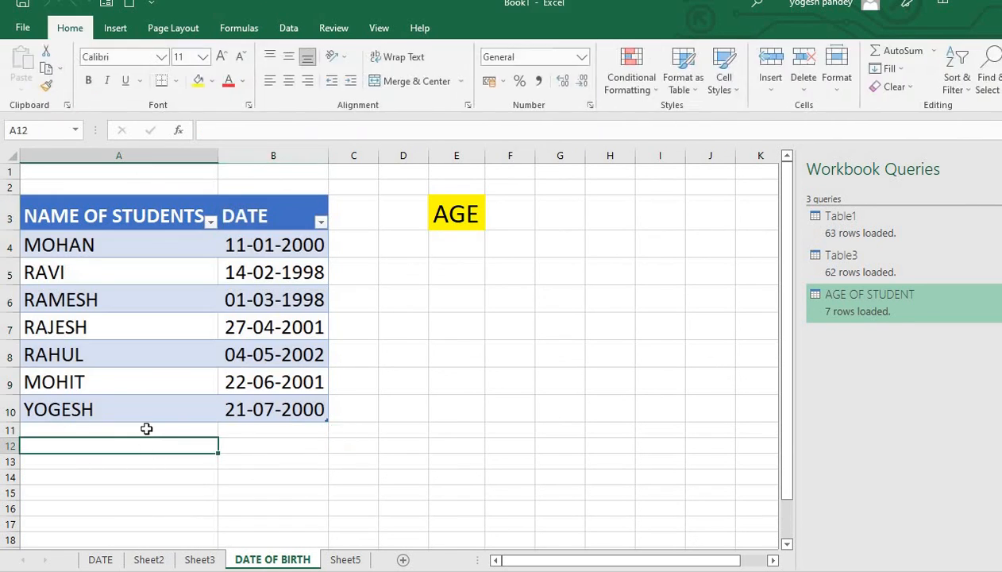
pyautogui.click(150, 418)
pyautogui.click(231, 419)
pyautogui.click(240, 427)
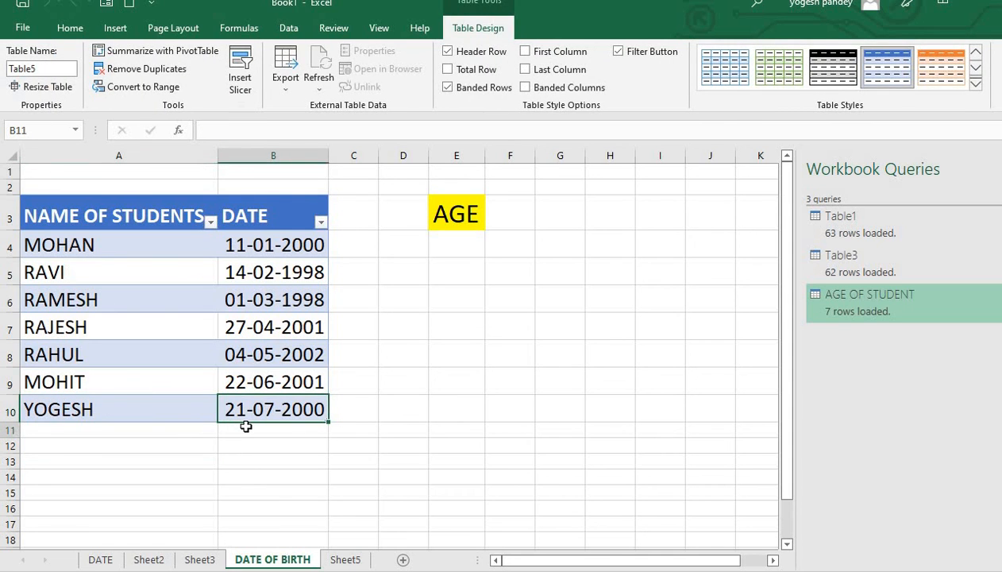
pyautogui.click(341, 560)
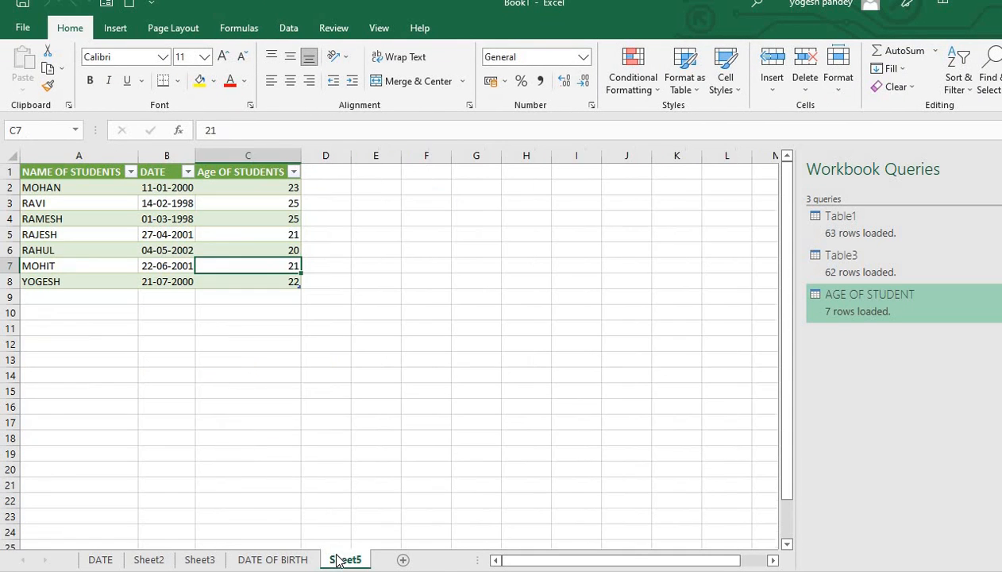
pyautogui.click(253, 374)
pyautogui.click(233, 263)
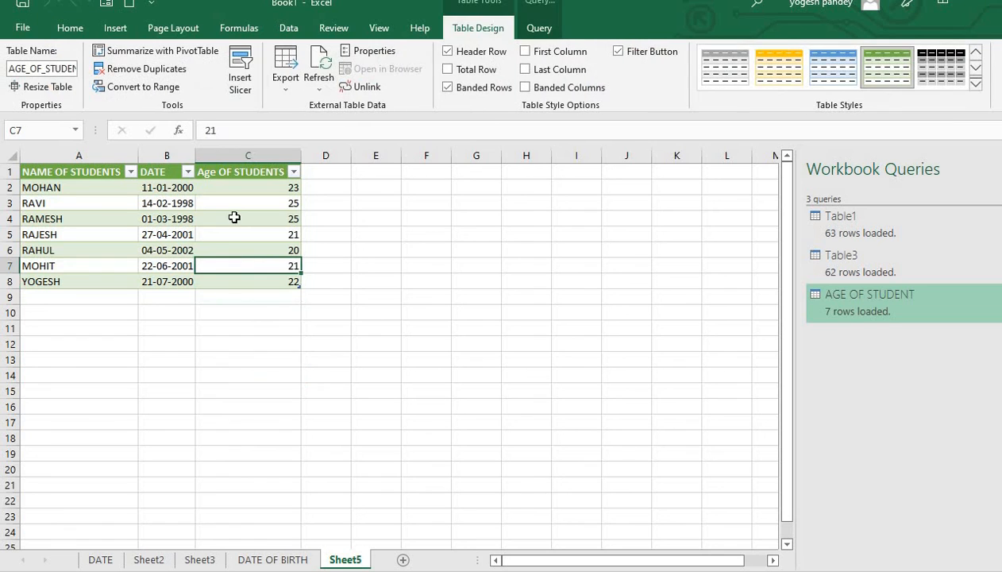
pyautogui.click(237, 217)
pyautogui.click(124, 215)
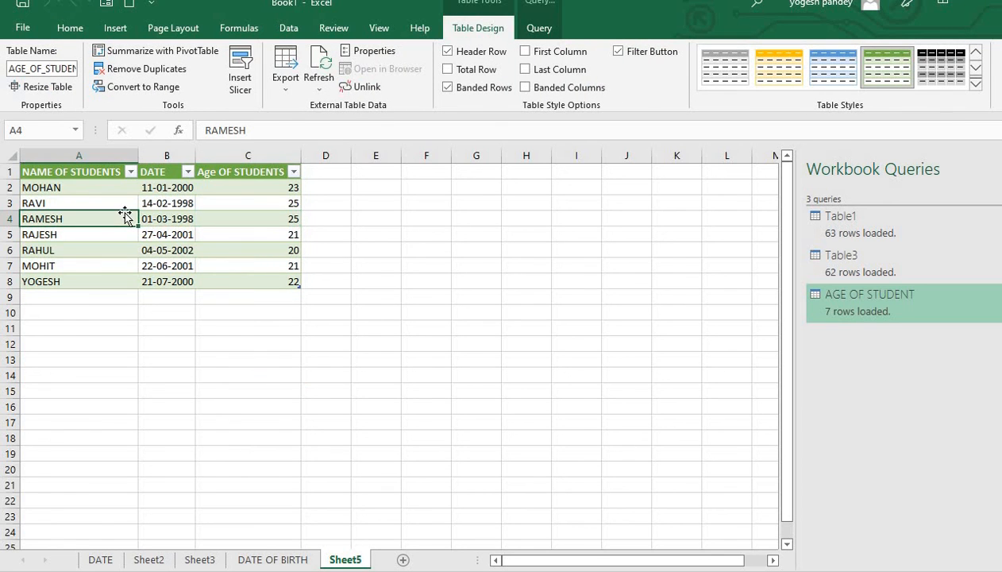